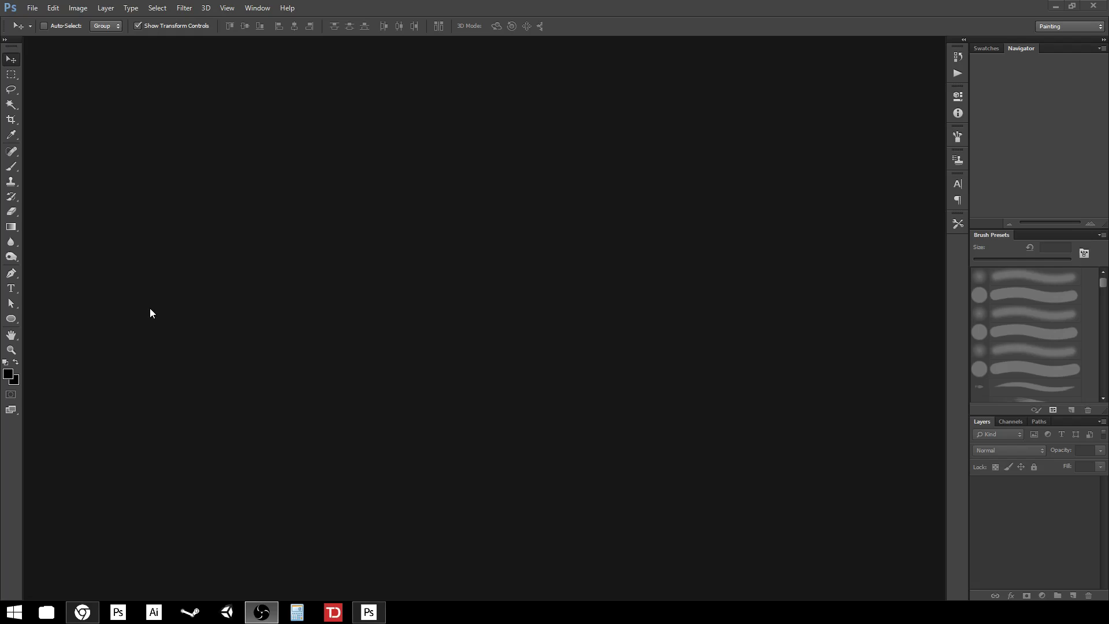
Step: Create a new document from the U.S. Paper preset, Letter size 8.5 × 11 inches, 300 pixels/inch, RGB Color, white background
{"action": "left_click", "coordinate": [33, 9]}
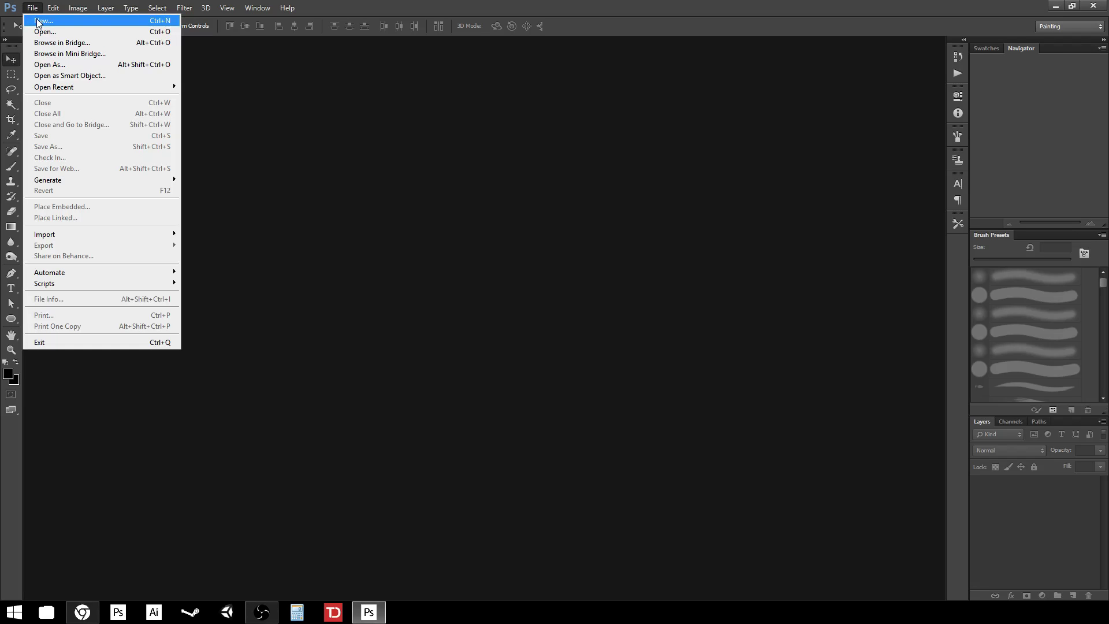
{"action": "left_click", "coordinate": [38, 22]}
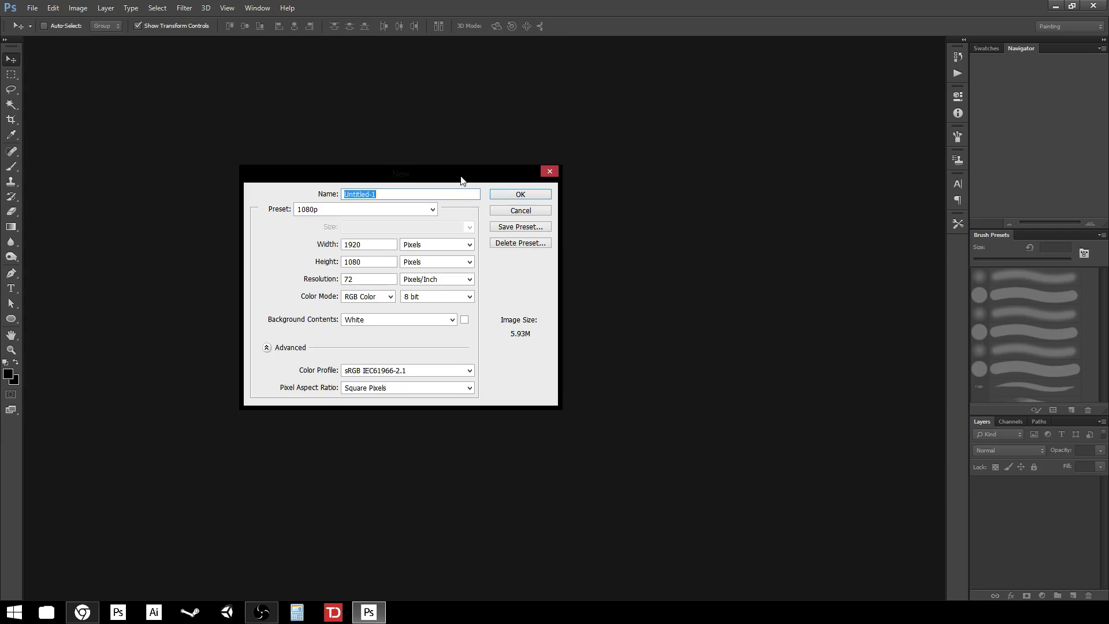
{"action": "left_click_drag", "start_coordinate": [462, 181], "coordinate": [566, 186]}
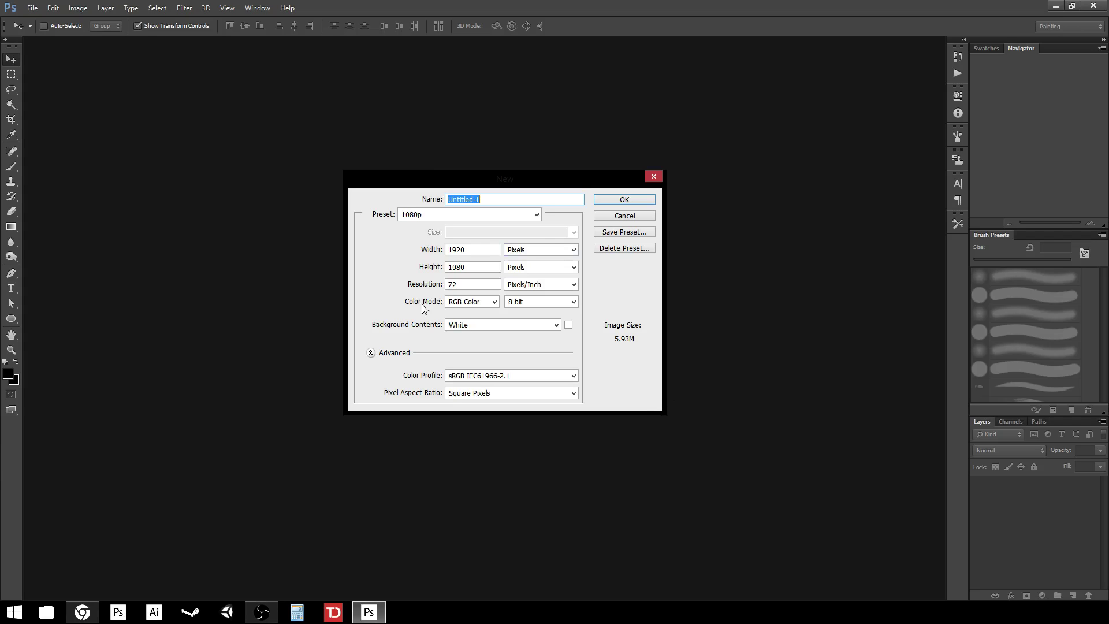
{"action": "left_click", "coordinate": [536, 214]}
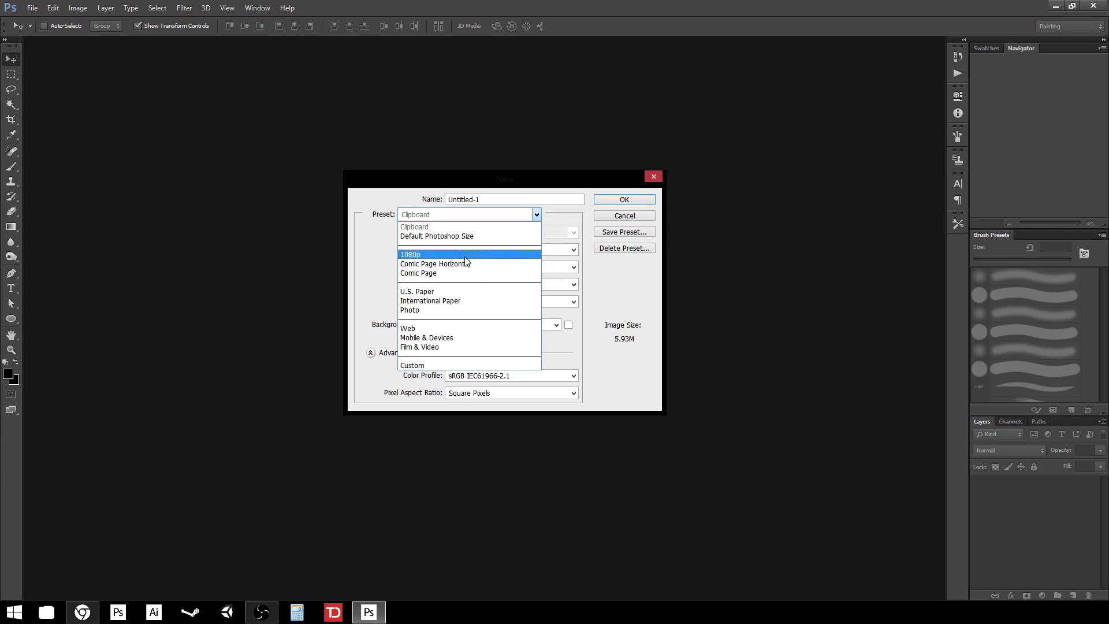
{"action": "left_click", "coordinate": [465, 256]}
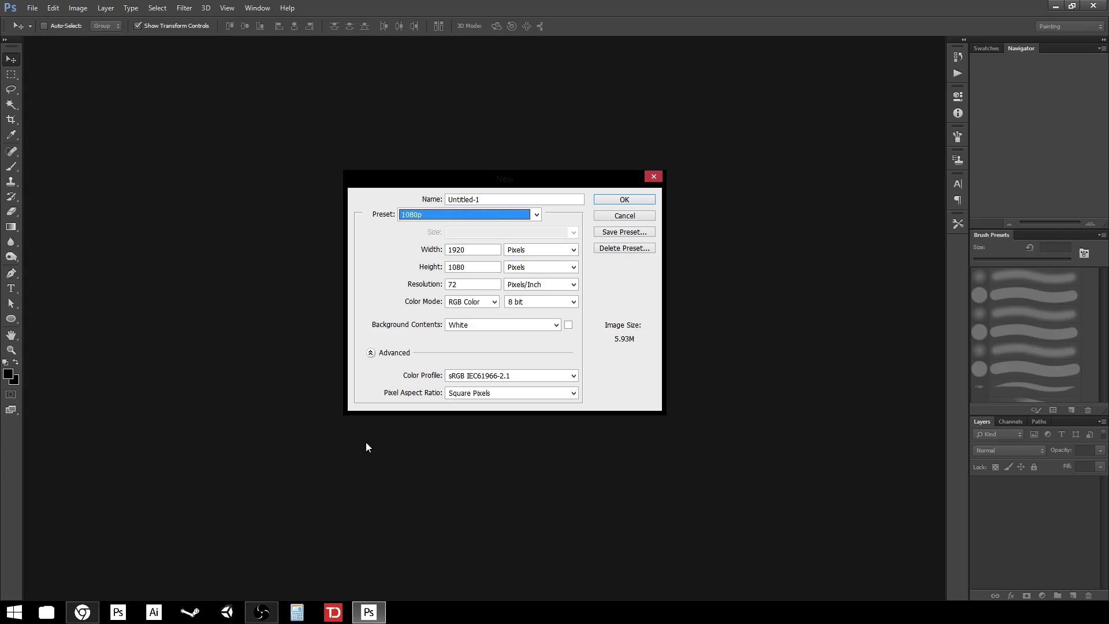
{"action": "left_click", "coordinate": [536, 215]}
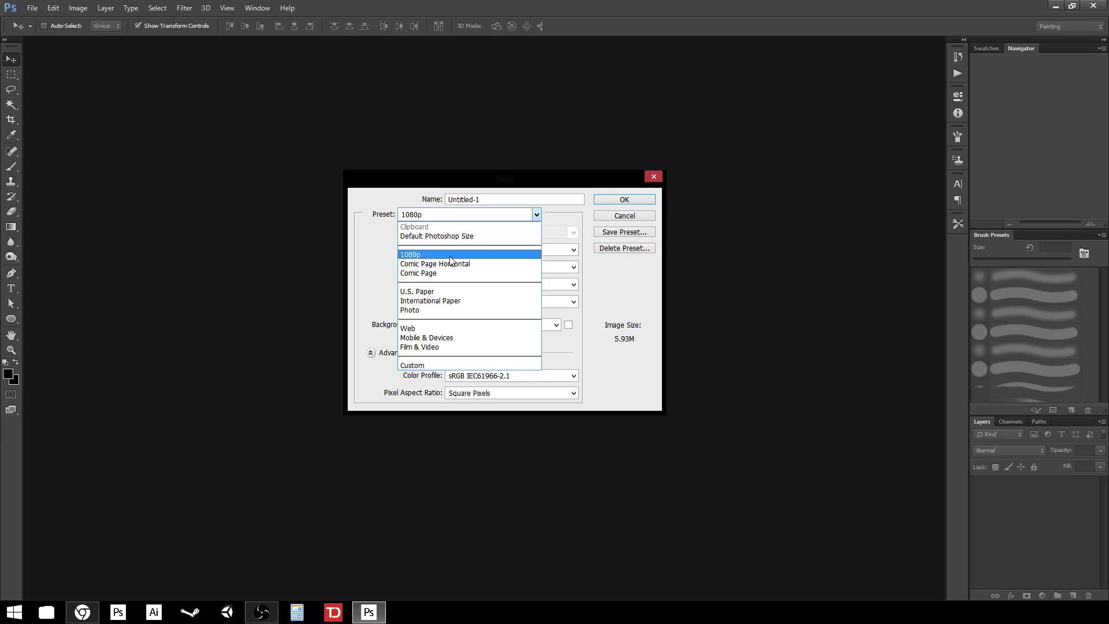
{"action": "left_click", "coordinate": [421, 293]}
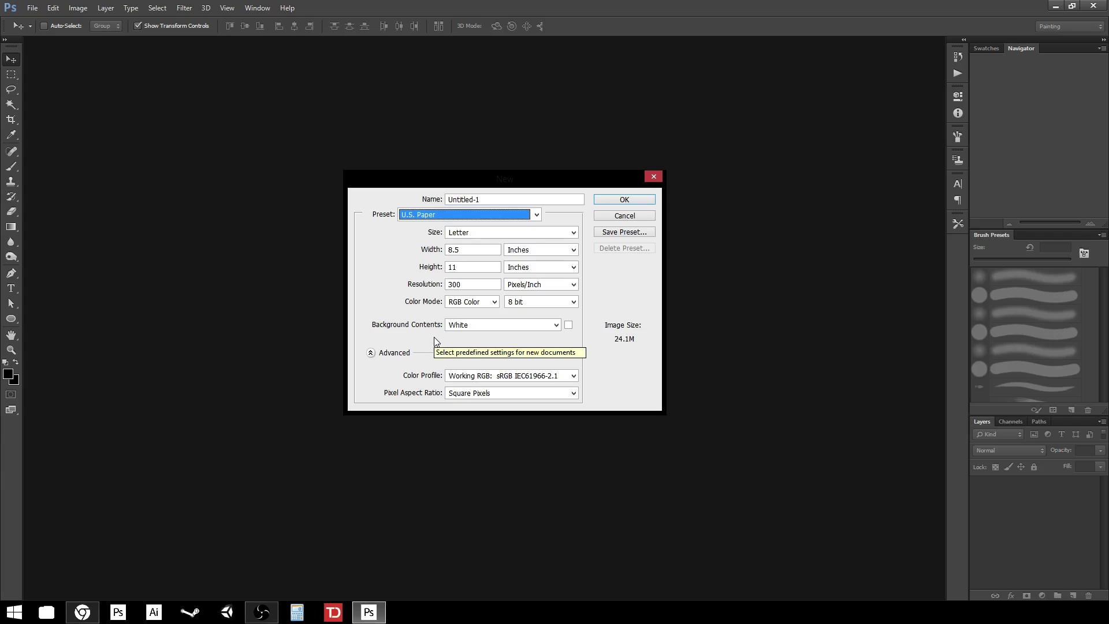
{"action": "left_click", "coordinate": [463, 284]}
{"action": "double_click", "coordinate": [463, 285]}
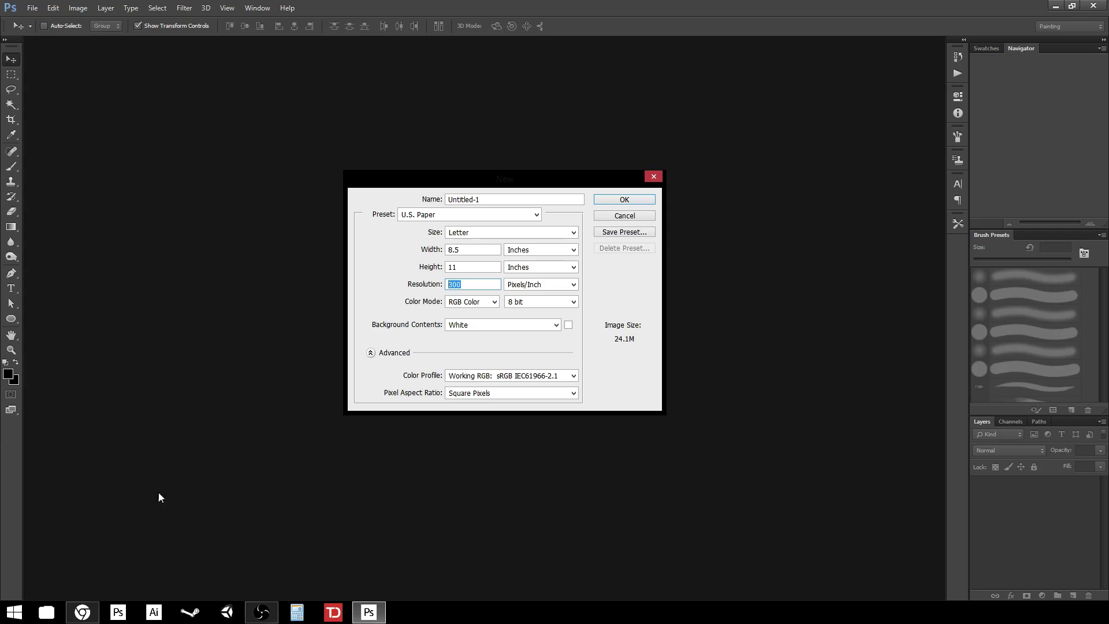
{"action": "left_click", "coordinate": [494, 302]}
{"action": "left_click", "coordinate": [495, 301]}
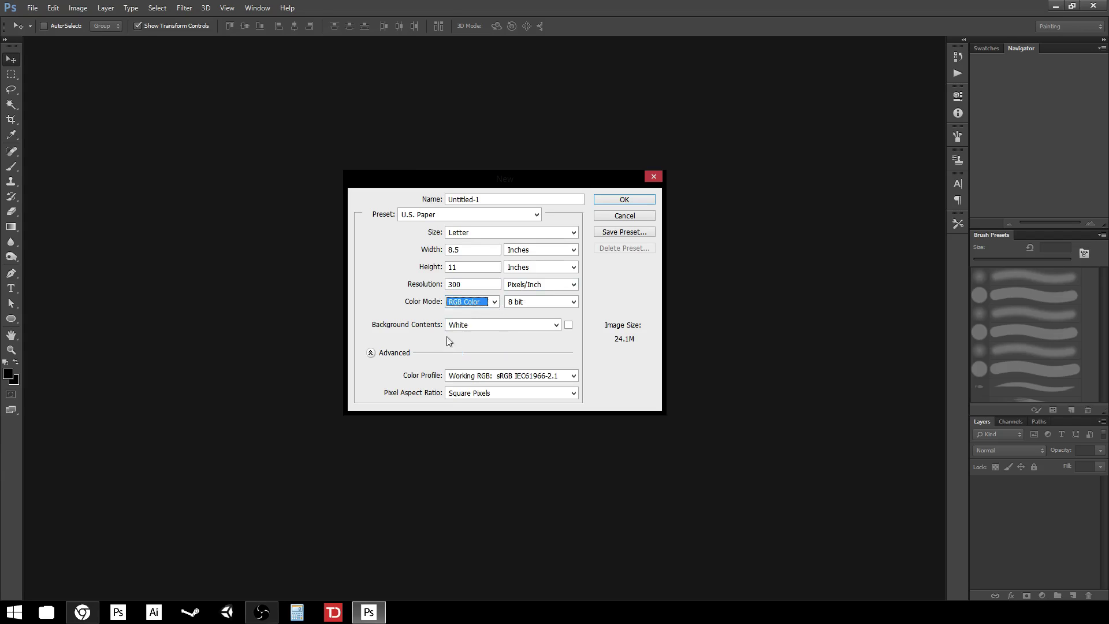
{"action": "left_click", "coordinate": [632, 203]}
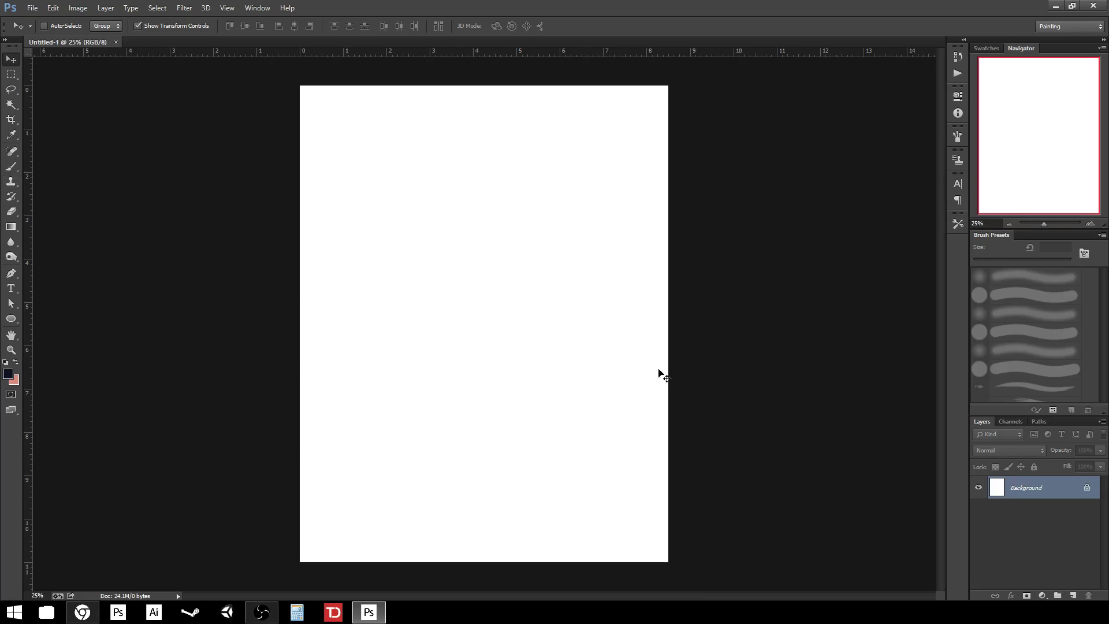
Step: Unlock the Background layer and activate the Brush tool
{"action": "left_click", "coordinate": [1087, 490]}
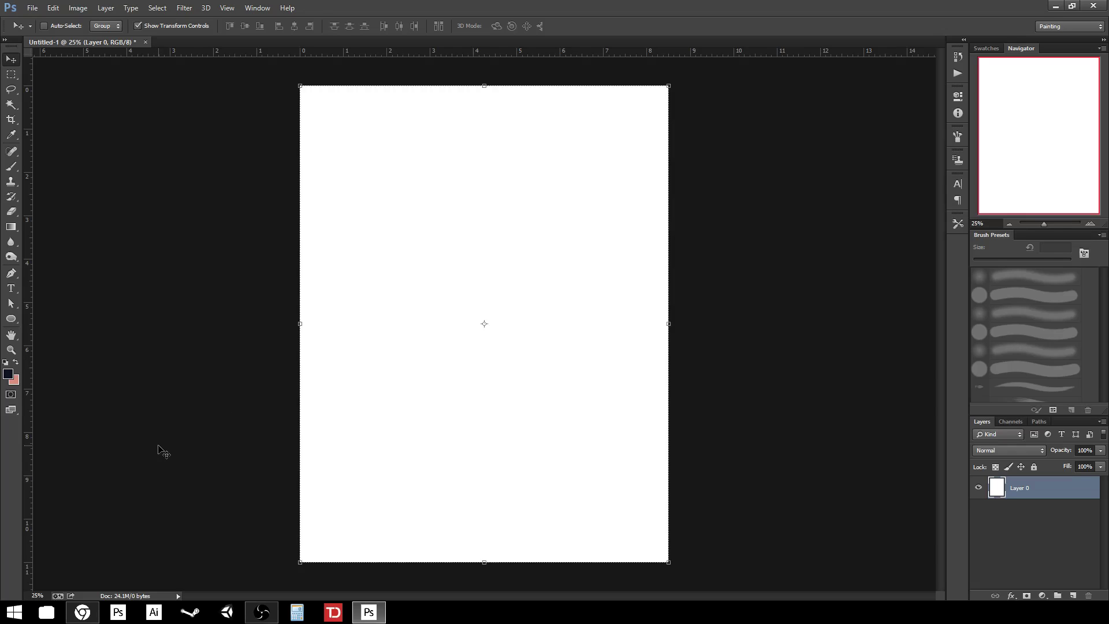
{"action": "left_click", "coordinate": [11, 167]}
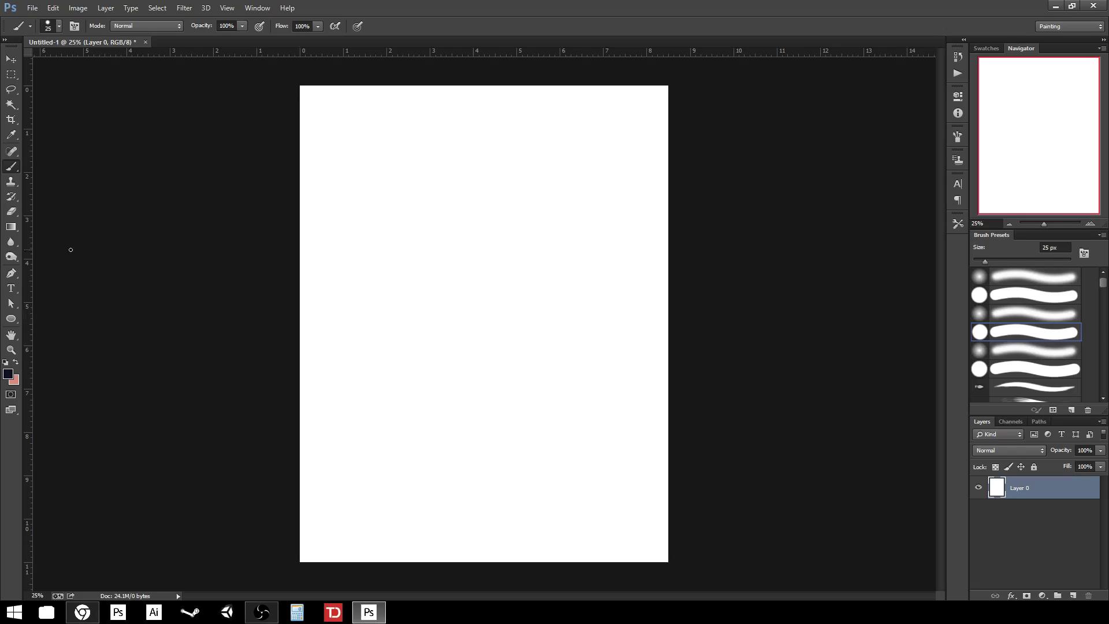
{"action": "left_click", "coordinate": [15, 362]}
{"action": "left_click", "coordinate": [13, 376]}
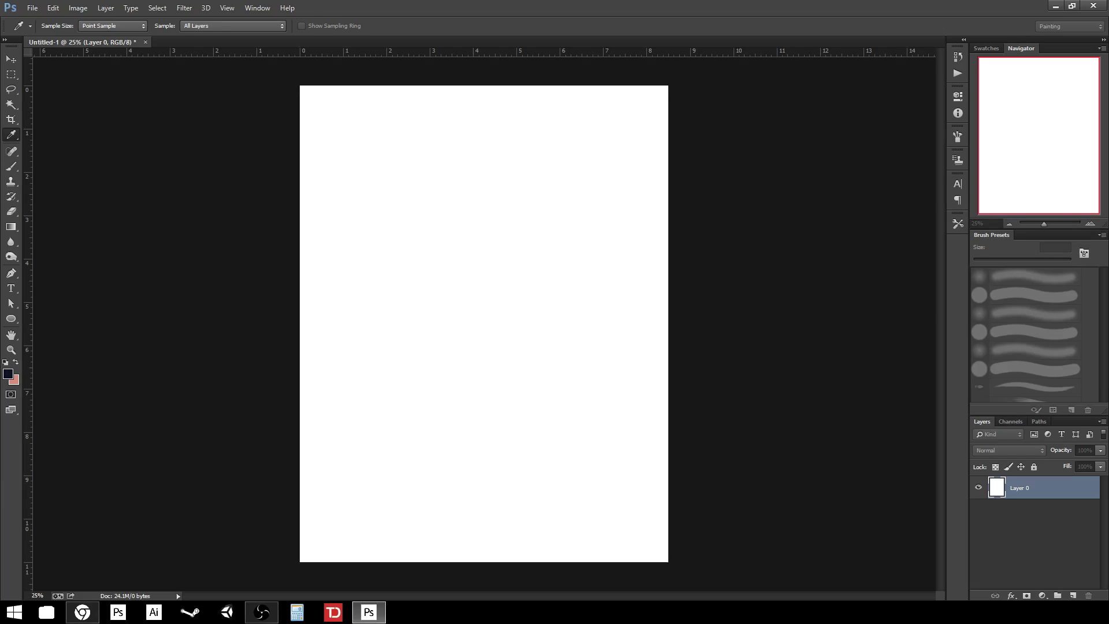
{"action": "left_click_drag", "start_coordinate": [252, 206], "coordinate": [495, 191]}
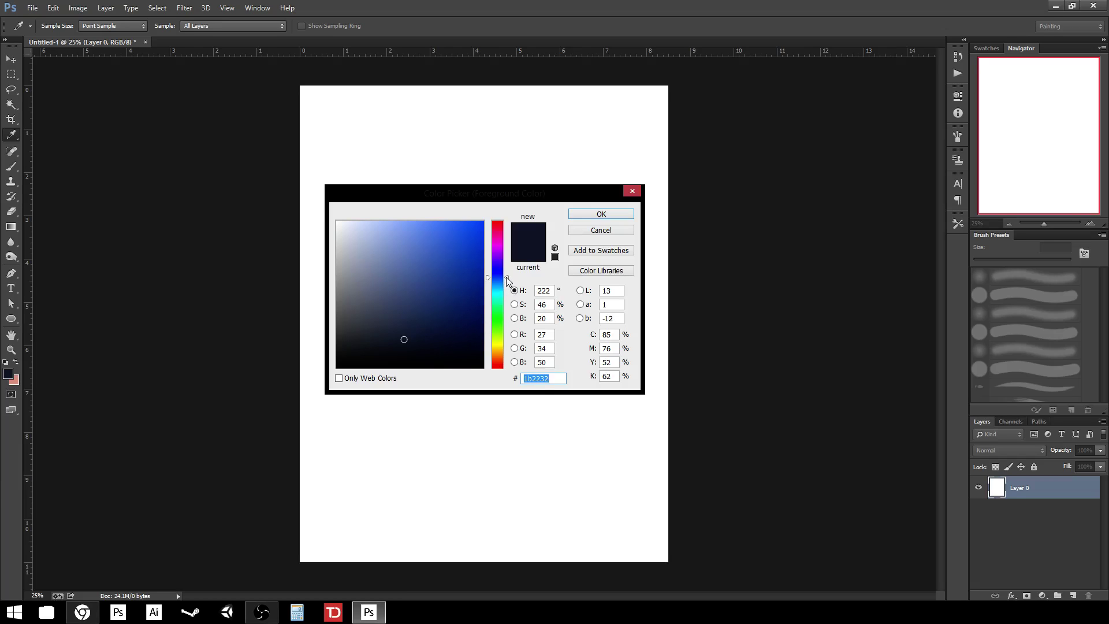
{"action": "left_click_drag", "start_coordinate": [506, 276], "coordinate": [508, 361]}
{"action": "mouse_move", "coordinate": [411, 346]}
{"action": "left_mouse_down"}
{"action": "mouse_move", "coordinate": [426, 260]}
{"action": "mouse_move", "coordinate": [349, 284]}
{"action": "mouse_move", "coordinate": [401, 238]}
{"action": "mouse_move", "coordinate": [365, 249]}
{"action": "left_mouse_up"}
{"action": "mouse_move", "coordinate": [371, 304]}
{"action": "left_mouse_down"}
{"action": "mouse_move", "coordinate": [370, 319]}
{"action": "mouse_move", "coordinate": [413, 284]}
{"action": "mouse_move", "coordinate": [491, 257]}
{"action": "mouse_move", "coordinate": [308, 279]}
{"action": "mouse_move", "coordinate": [419, 292]}
{"action": "mouse_move", "coordinate": [416, 372]}
{"action": "mouse_move", "coordinate": [417, 199]}
{"action": "mouse_move", "coordinate": [428, 335]}
{"action": "mouse_move", "coordinate": [380, 324]}
{"action": "mouse_move", "coordinate": [429, 253]}
{"action": "mouse_move", "coordinate": [406, 318]}
{"action": "mouse_move", "coordinate": [435, 258]}
{"action": "mouse_move", "coordinate": [383, 312]}
{"action": "mouse_move", "coordinate": [440, 310]}
{"action": "mouse_move", "coordinate": [404, 277]}
{"action": "mouse_move", "coordinate": [388, 322]}
{"action": "mouse_move", "coordinate": [429, 317]}
{"action": "mouse_move", "coordinate": [359, 277]}
{"action": "mouse_move", "coordinate": [406, 249]}
{"action": "mouse_move", "coordinate": [384, 260]}
{"action": "left_mouse_up"}
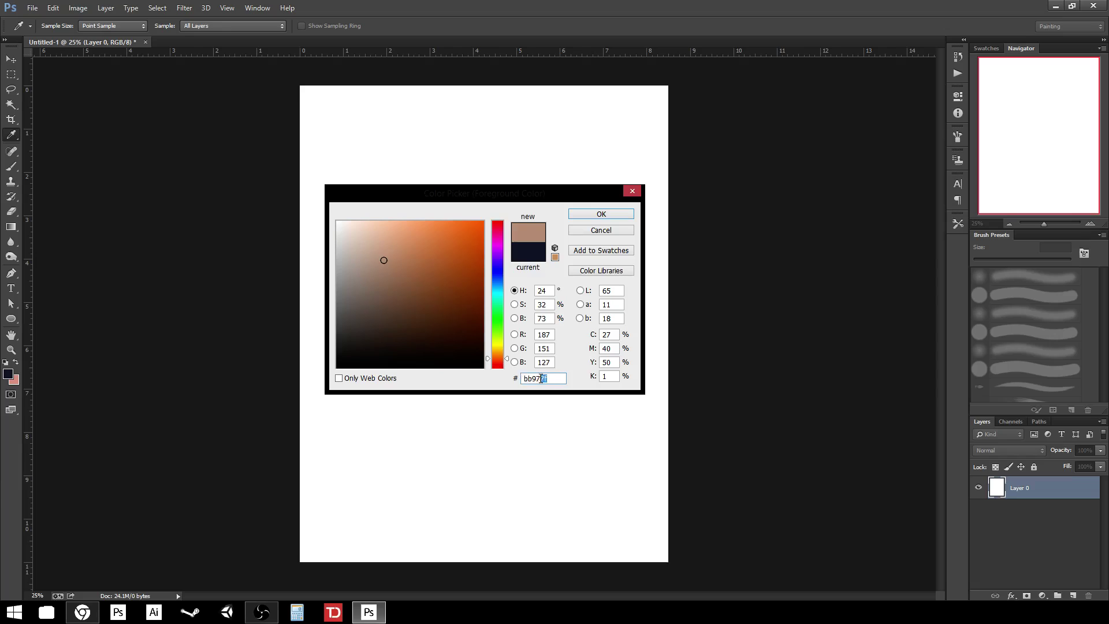
{"action": "double_click", "coordinate": [535, 379]}
{"action": "left_click", "coordinate": [624, 230]}
Step: Add a new layer above Layer 0, paint a dark freehand scribble across the page and name the layer Writing
{"action": "key", "text": "b"}
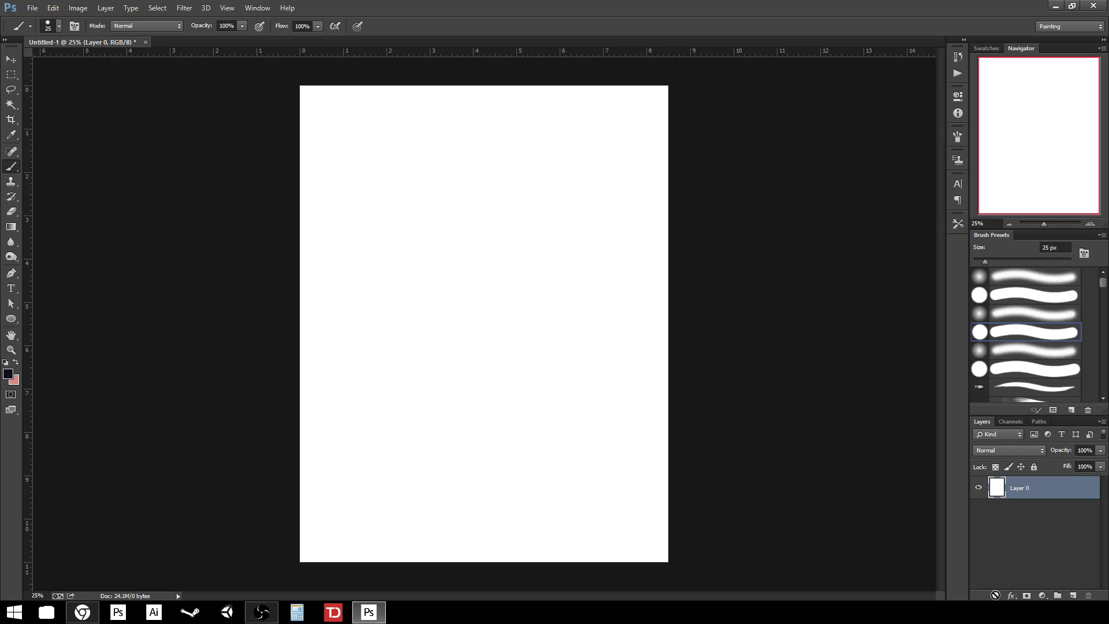
{"action": "left_click", "coordinate": [1073, 596]}
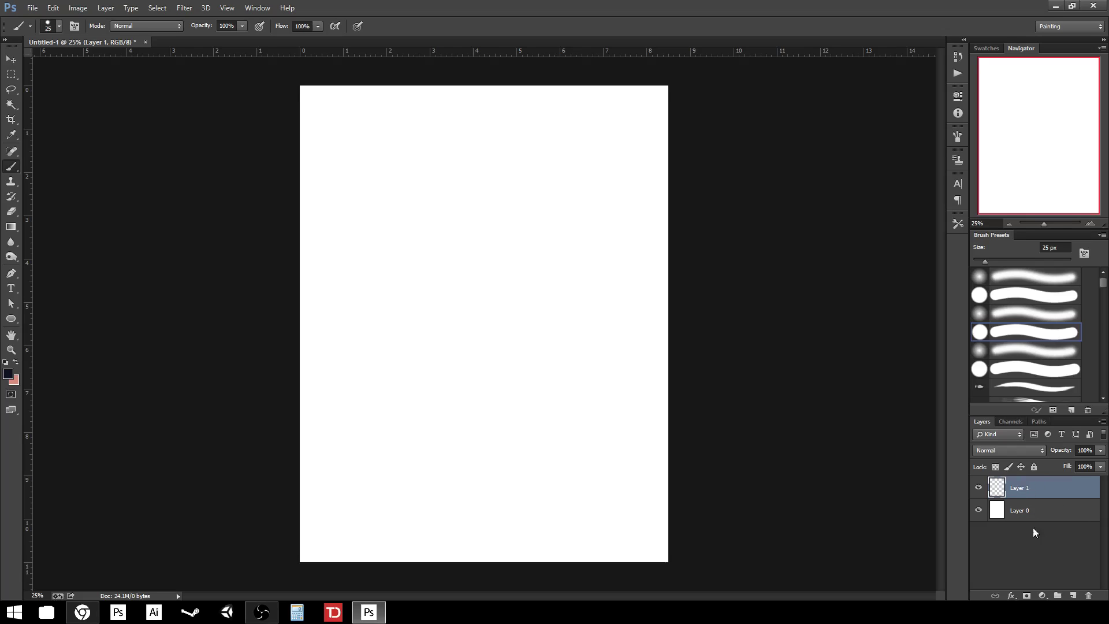
{"action": "mouse_move", "coordinate": [357, 267]}
{"action": "left_mouse_down"}
{"action": "mouse_move", "coordinate": [428, 233]}
{"action": "mouse_move", "coordinate": [515, 228]}
{"action": "mouse_move", "coordinate": [510, 337]}
{"action": "mouse_move", "coordinate": [373, 393]}
{"action": "mouse_move", "coordinate": [439, 416]}
{"action": "mouse_move", "coordinate": [583, 384]}
{"action": "mouse_move", "coordinate": [433, 492]}
{"action": "mouse_move", "coordinate": [495, 495]}
{"action": "mouse_move", "coordinate": [570, 317]}
{"action": "mouse_move", "coordinate": [421, 104]}
{"action": "mouse_move", "coordinate": [623, 130]}
{"action": "mouse_move", "coordinate": [616, 199]}
{"action": "left_mouse_up"}
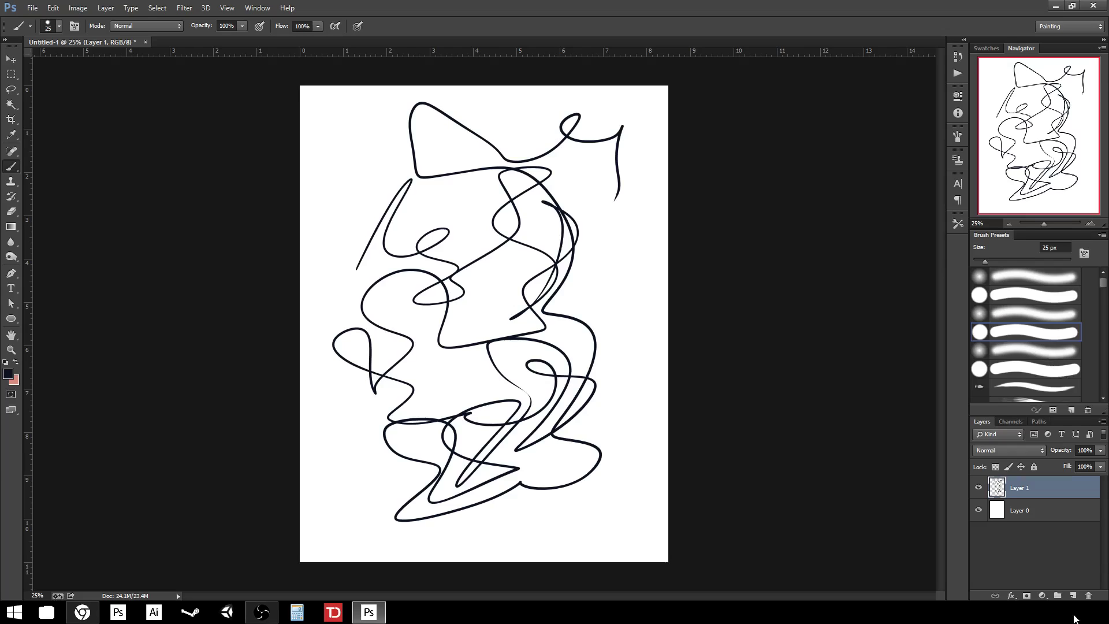
{"action": "double_click", "coordinate": [1020, 488]}
{"action": "type", "text": "Writing"}
{"action": "key", "text": "Return"}
Step: Rename Layer 0 as Background
{"action": "double_click", "coordinate": [1020, 510]}
{"action": "type", "text": "Background"}
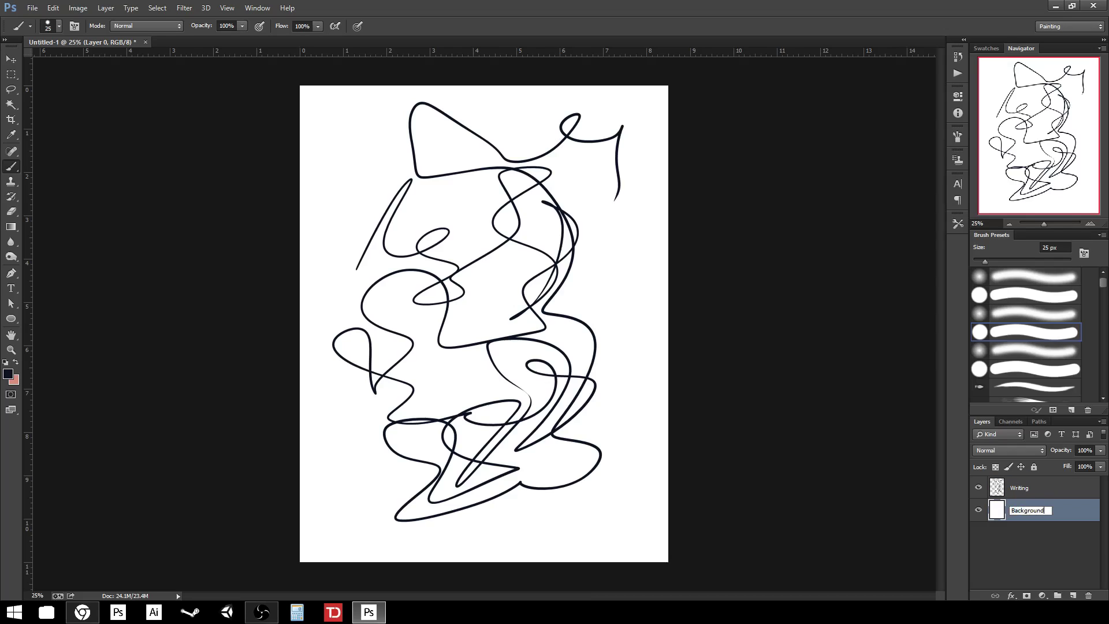
{"action": "key", "text": "Return"}
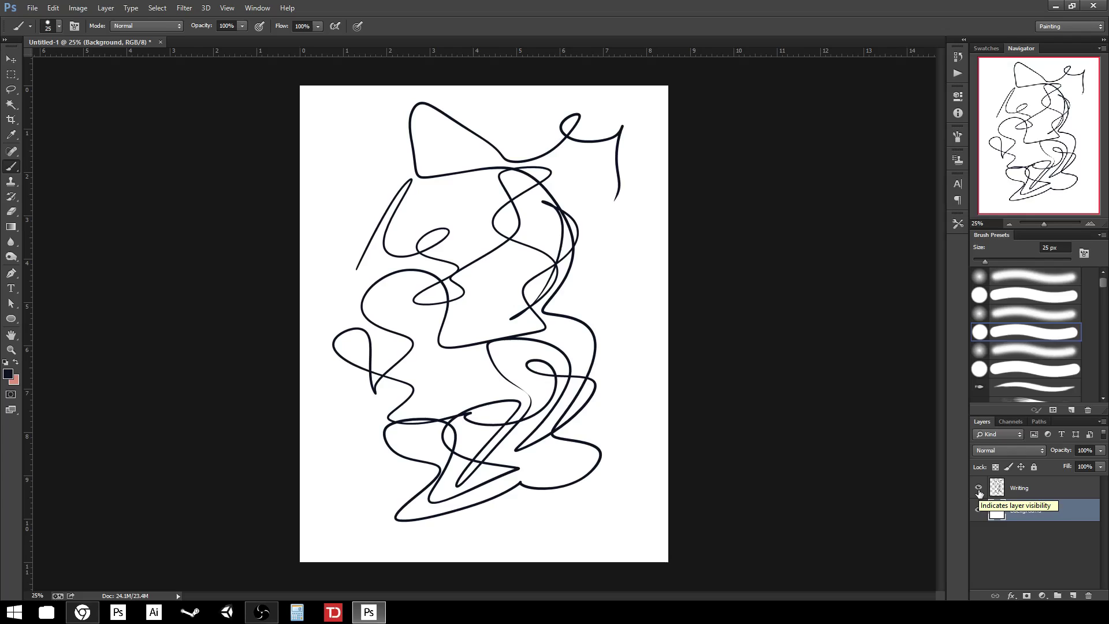
Step: Toggle the visibility of the Writing layer several times and delete that layer
{"action": "left_click", "coordinate": [979, 489]}
{"action": "left_click", "coordinate": [979, 489]}
{"action": "left_click", "coordinate": [979, 489]}
{"action": "left_click", "coordinate": [978, 489]}
{"action": "left_click", "coordinate": [978, 489]}
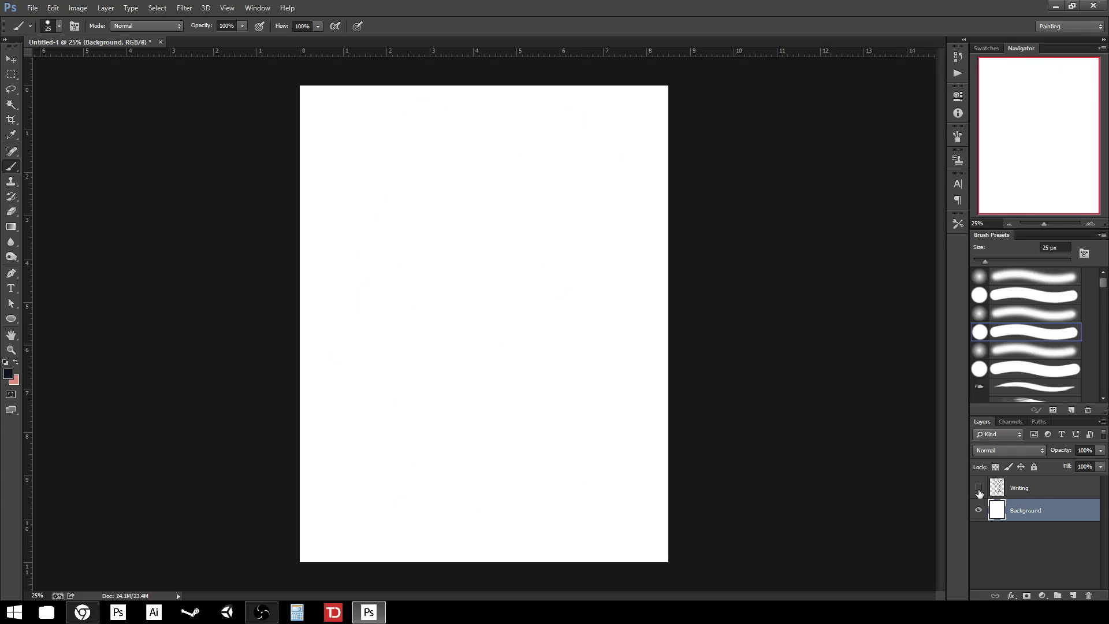
{"action": "left_click", "coordinate": [1044, 488]}
{"action": "key", "text": "Delete"}
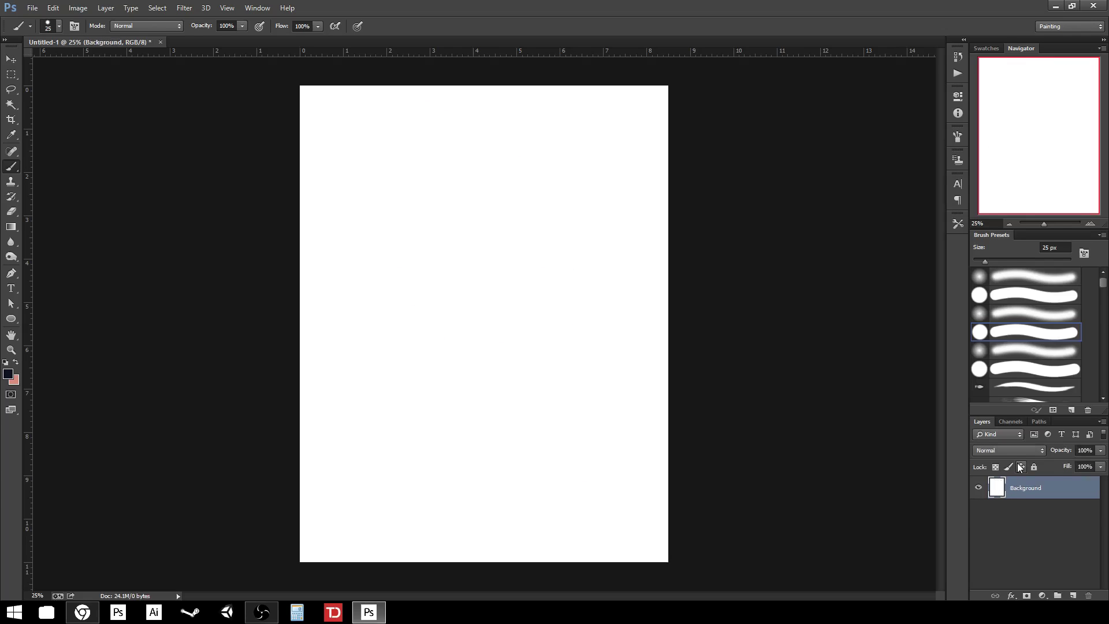
Step: Add two new layers above Background and paint a dark freehand scribble on Layer 1 with the 25 px brush
{"action": "left_click", "coordinate": [1079, 599]}
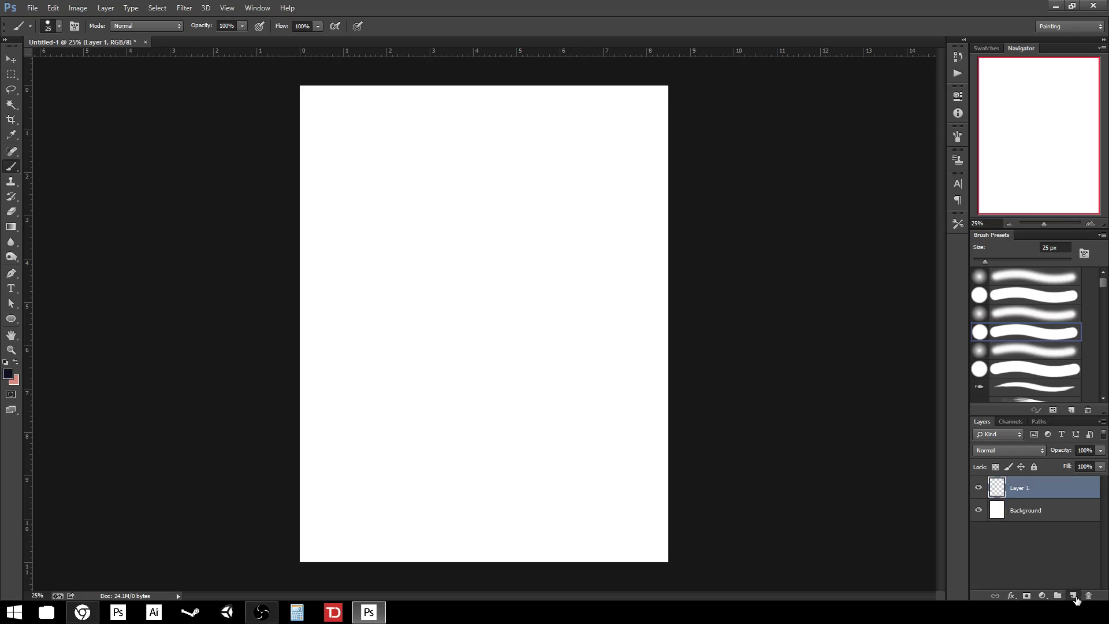
{"action": "left_click", "coordinate": [1079, 599]}
{"action": "left_click", "coordinate": [1053, 509]}
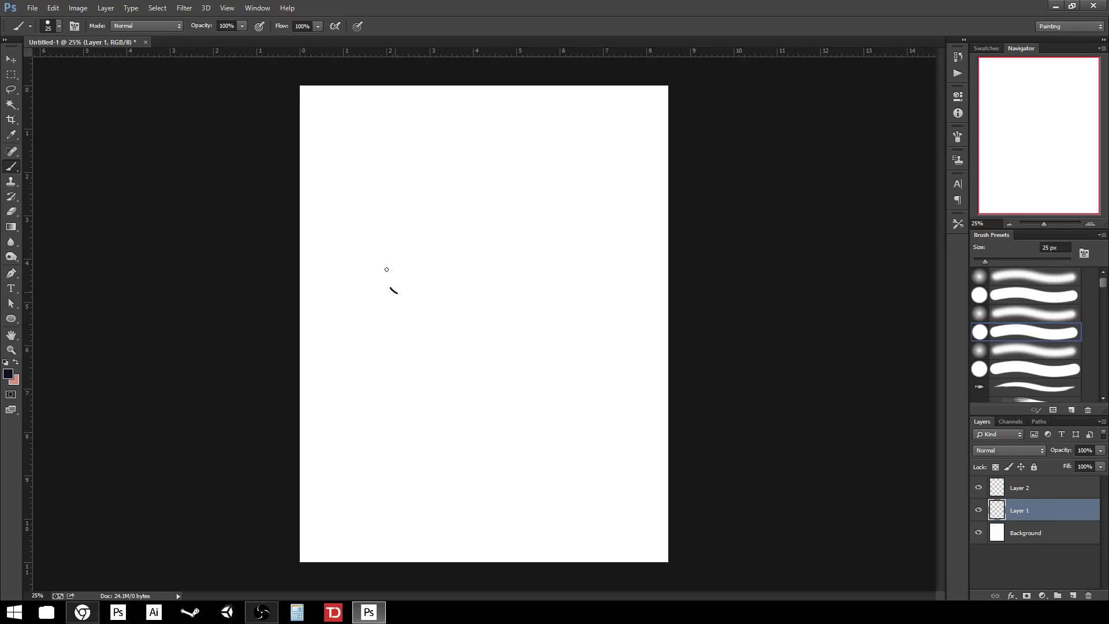
{"action": "mouse_move", "coordinate": [386, 269]}
{"action": "left_mouse_down"}
{"action": "mouse_move", "coordinate": [446, 312]}
{"action": "mouse_move", "coordinate": [381, 445]}
{"action": "mouse_move", "coordinate": [372, 257]}
{"action": "mouse_move", "coordinate": [552, 388]}
{"action": "left_mouse_up"}
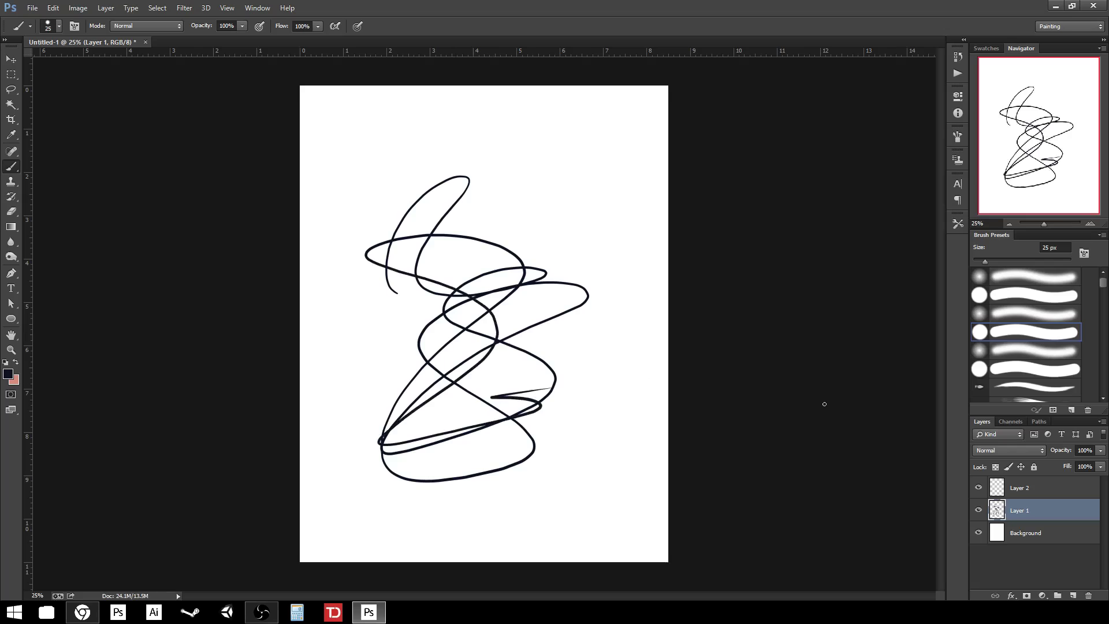
Step: Set the foreground colour to orange-red ff4e00 and paint freehand scribbles across the page on Layer 2
{"action": "left_click", "coordinate": [1025, 490]}
{"action": "left_click", "coordinate": [8, 374]}
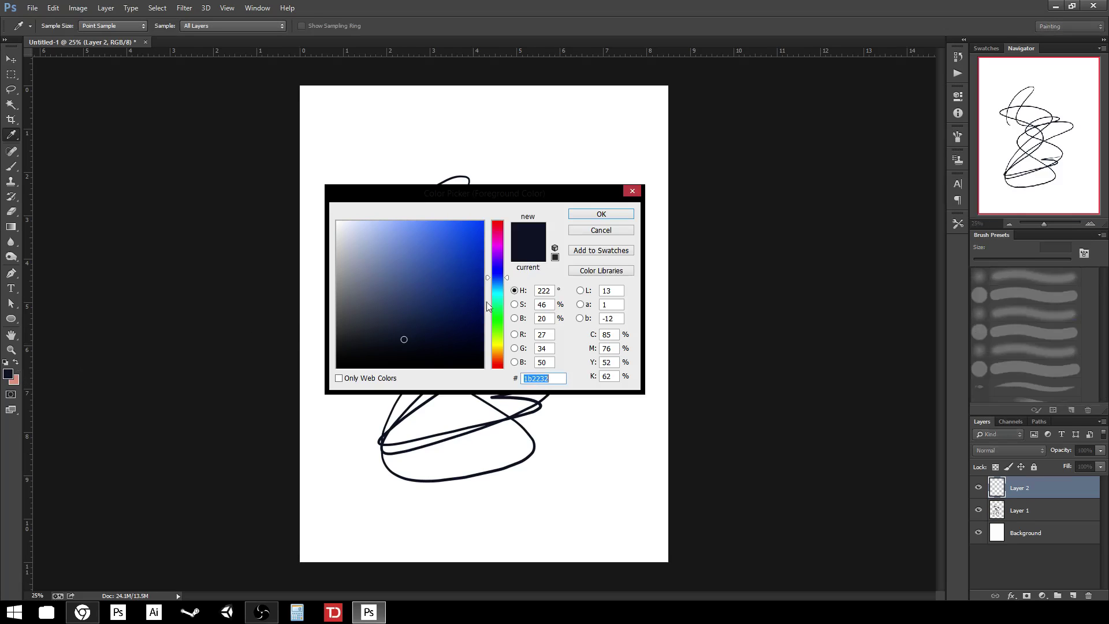
{"action": "left_click_drag", "start_coordinate": [496, 295], "coordinate": [497, 361]}
{"action": "left_click_drag", "start_coordinate": [439, 289], "coordinate": [484, 221]}
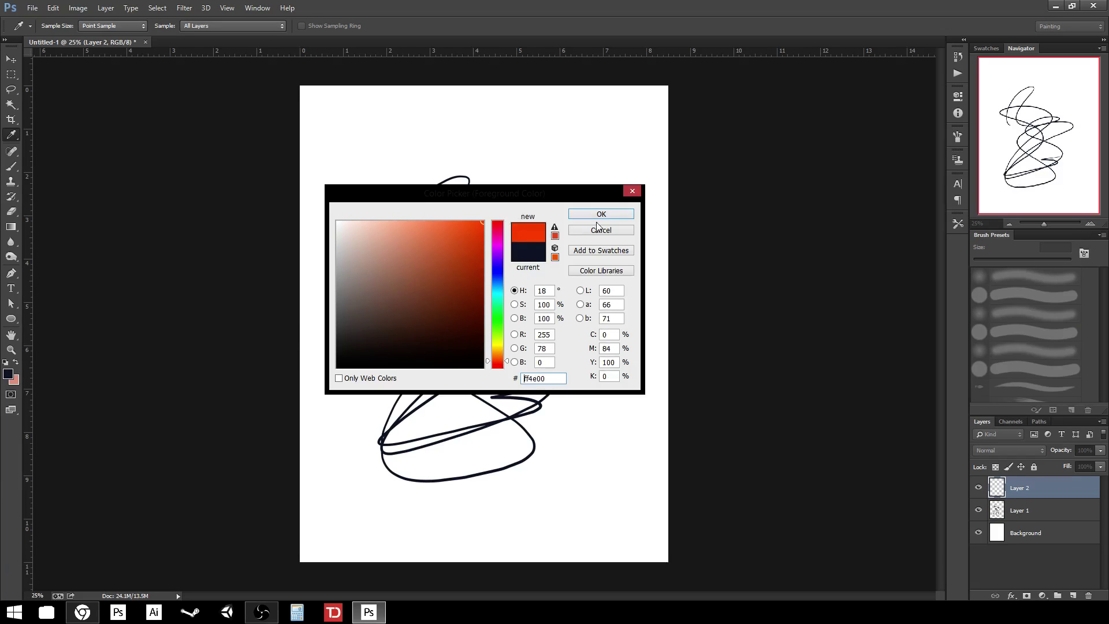
{"action": "left_click", "coordinate": [600, 215]}
{"action": "key", "text": "b"}
{"action": "mouse_move", "coordinate": [580, 248]}
{"action": "left_mouse_down"}
{"action": "mouse_move", "coordinate": [456, 168]}
{"action": "mouse_move", "coordinate": [521, 391]}
{"action": "mouse_move", "coordinate": [373, 367]}
{"action": "mouse_move", "coordinate": [416, 263]}
{"action": "mouse_move", "coordinate": [509, 289]}
{"action": "mouse_move", "coordinate": [485, 318]}
{"action": "left_mouse_up"}
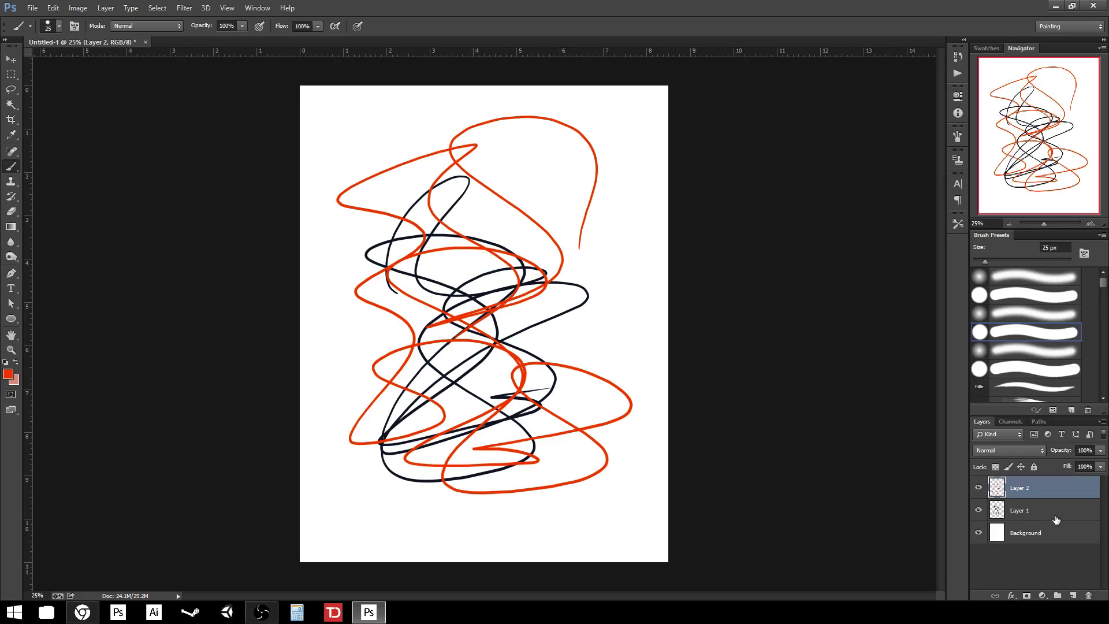
{"action": "mouse_move", "coordinate": [534, 449]}
{"action": "left_mouse_down"}
{"action": "mouse_move", "coordinate": [573, 434]}
{"action": "mouse_move", "coordinate": [578, 184]}
{"action": "mouse_move", "coordinate": [509, 395]}
{"action": "mouse_move", "coordinate": [490, 293]}
{"action": "mouse_move", "coordinate": [381, 356]}
{"action": "mouse_move", "coordinate": [341, 302]}
{"action": "mouse_move", "coordinate": [296, 374]}
{"action": "mouse_move", "coordinate": [344, 151]}
{"action": "mouse_move", "coordinate": [487, 104]}
{"action": "left_mouse_up"}
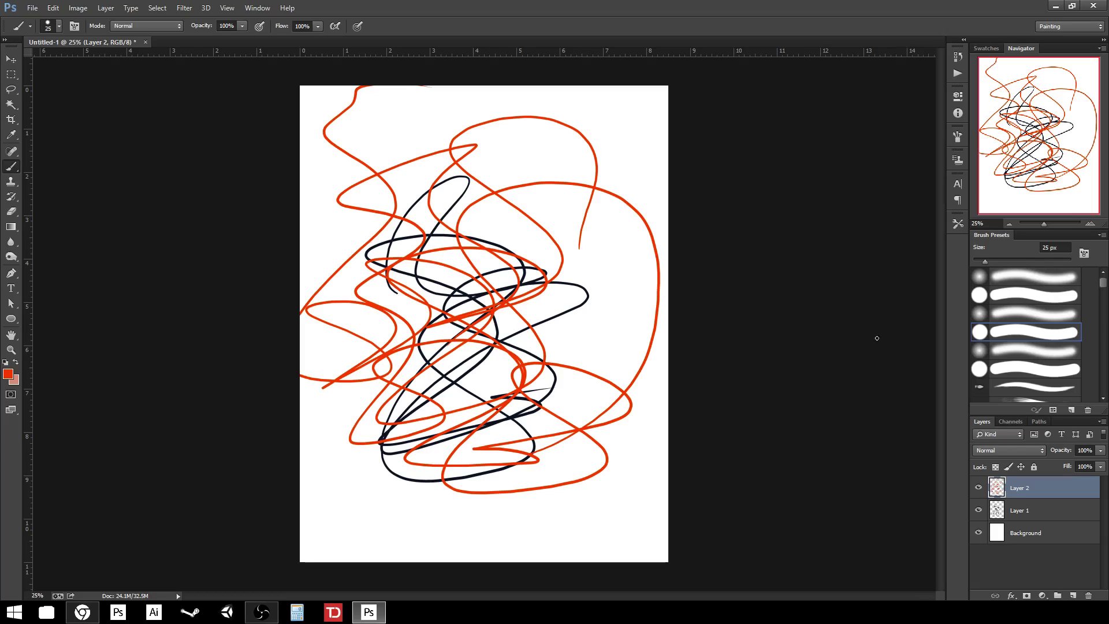
Step: Toggle the visibility of Layer 2 and Layer 1 separately to examine what each layer contains
{"action": "left_click", "coordinate": [978, 488]}
{"action": "left_click", "coordinate": [979, 488]}
{"action": "left_click", "coordinate": [978, 488]}
{"action": "left_click", "coordinate": [979, 488]}
{"action": "left_click", "coordinate": [979, 512]}
{"action": "left_click", "coordinate": [979, 512]}
{"action": "left_click", "coordinate": [978, 512]}
{"action": "left_click", "coordinate": [978, 512]}
Step: Stack Layer 1 above Layer 2 and reposition its dark scribble toward the page's lower right with the Move tool
{"action": "left_click", "coordinate": [1048, 514]}
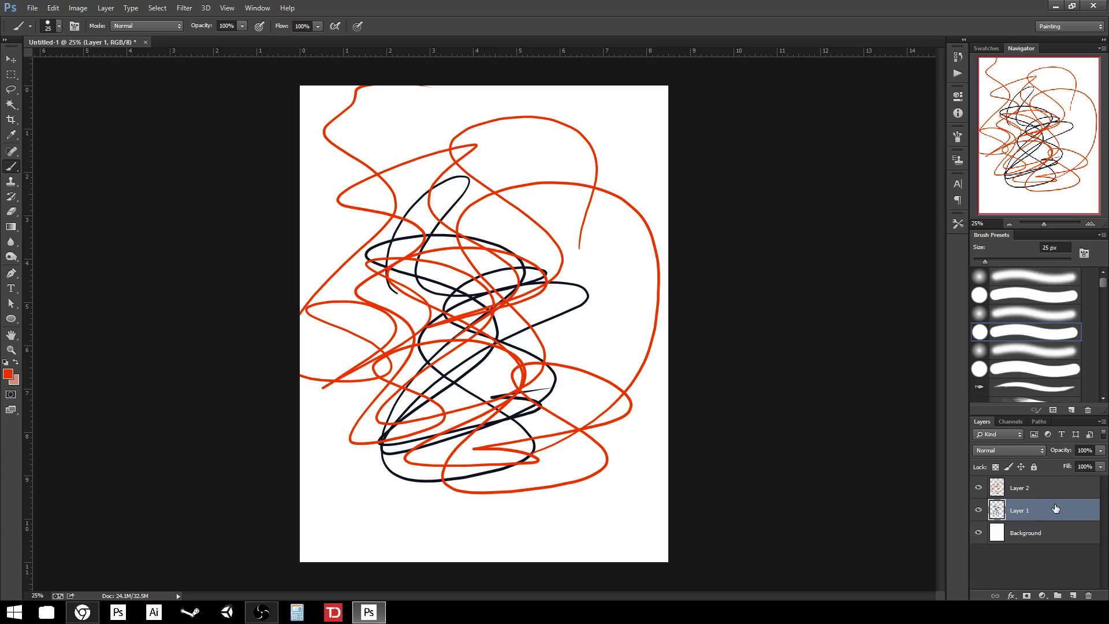
{"action": "left_click_drag", "start_coordinate": [1050, 509], "coordinate": [1054, 483]}
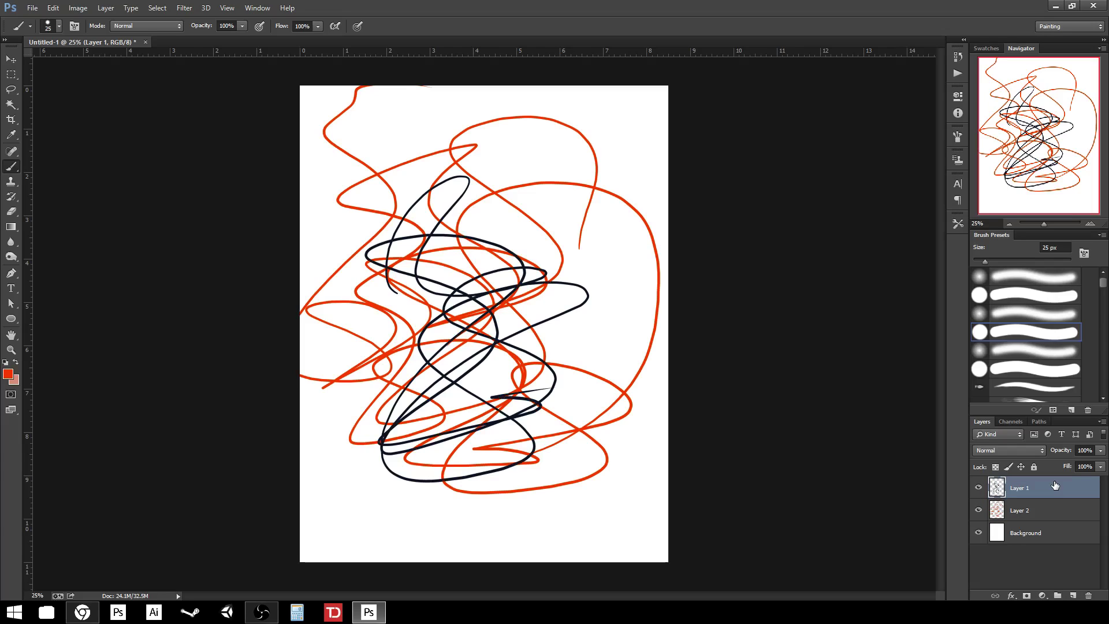
{"action": "key", "text": "v"}
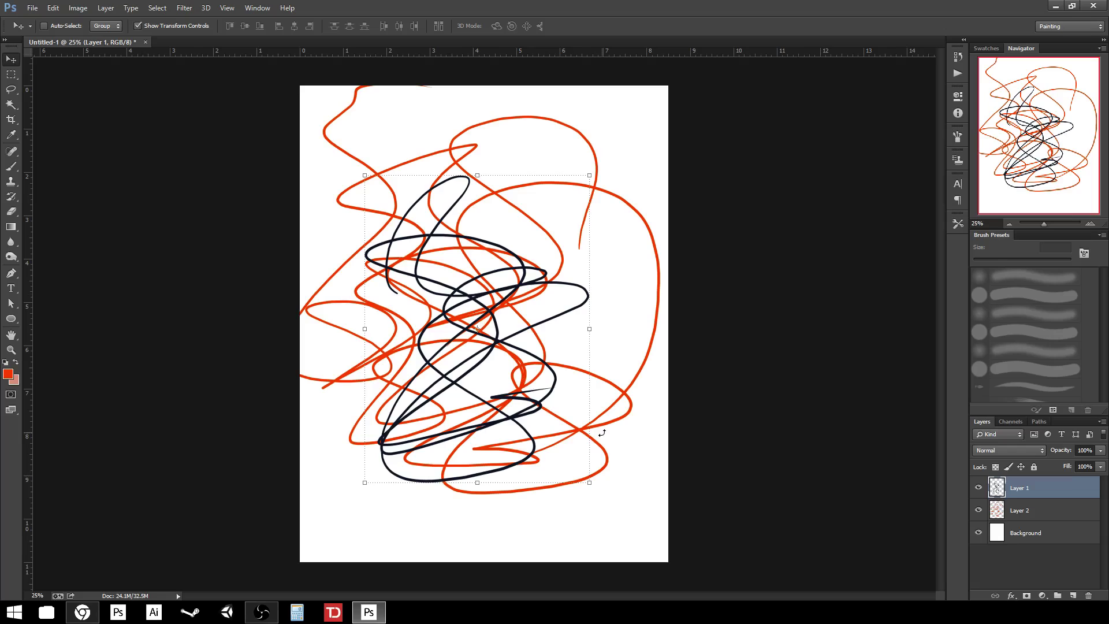
{"action": "mouse_move", "coordinate": [525, 407]}
{"action": "left_mouse_down"}
{"action": "mouse_move", "coordinate": [499, 312]}
{"action": "mouse_move", "coordinate": [473, 318]}
{"action": "left_mouse_up"}
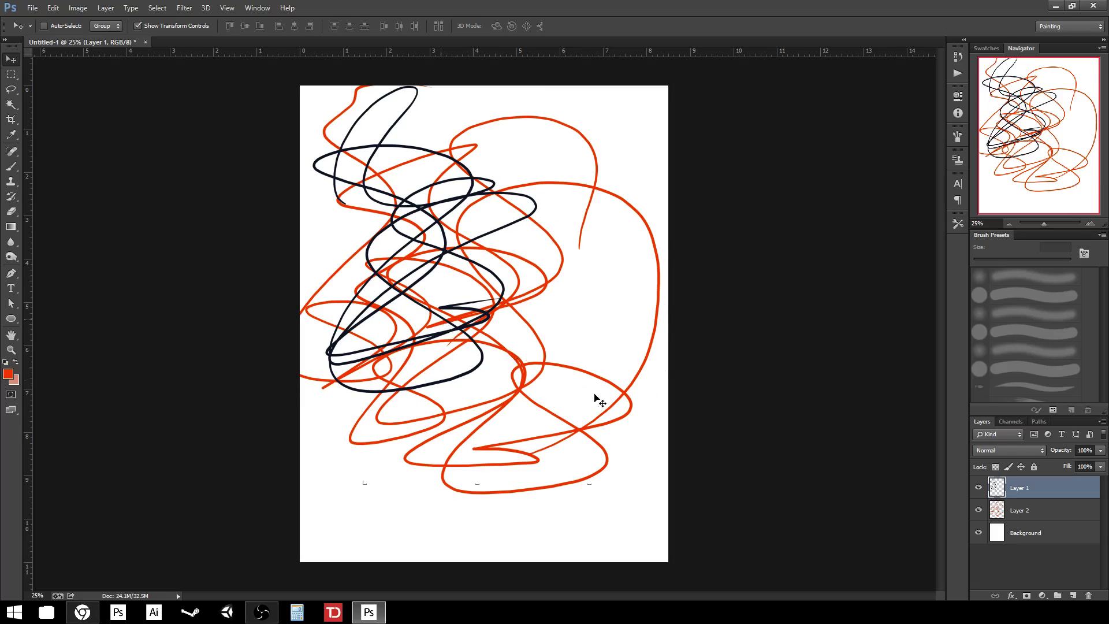
{"action": "mouse_move", "coordinate": [362, 275]}
{"action": "left_mouse_down"}
{"action": "mouse_move", "coordinate": [522, 354]}
{"action": "mouse_move", "coordinate": [458, 391]}
{"action": "left_mouse_up"}
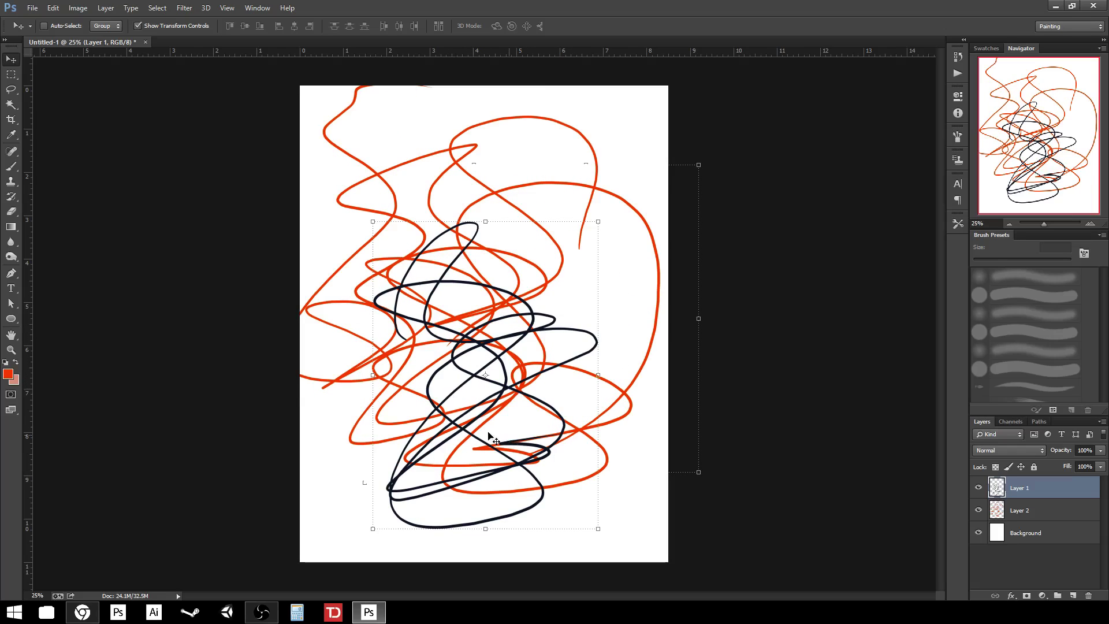
{"action": "mouse_move", "coordinate": [488, 439]}
{"action": "left_mouse_down"}
{"action": "mouse_move", "coordinate": [431, 419]}
{"action": "mouse_move", "coordinate": [420, 377]}
{"action": "mouse_move", "coordinate": [580, 442]}
{"action": "mouse_move", "coordinate": [586, 479]}
{"action": "mouse_move", "coordinate": [581, 342]}
{"action": "mouse_move", "coordinate": [448, 362]}
{"action": "mouse_move", "coordinate": [453, 485]}
{"action": "left_mouse_up"}
{"action": "mouse_move", "coordinate": [491, 409]}
{"action": "left_mouse_down"}
{"action": "mouse_move", "coordinate": [462, 390]}
{"action": "mouse_move", "coordinate": [437, 425]}
{"action": "mouse_move", "coordinate": [548, 390]}
{"action": "mouse_move", "coordinate": [571, 466]}
{"action": "mouse_move", "coordinate": [550, 424]}
{"action": "left_mouse_up"}
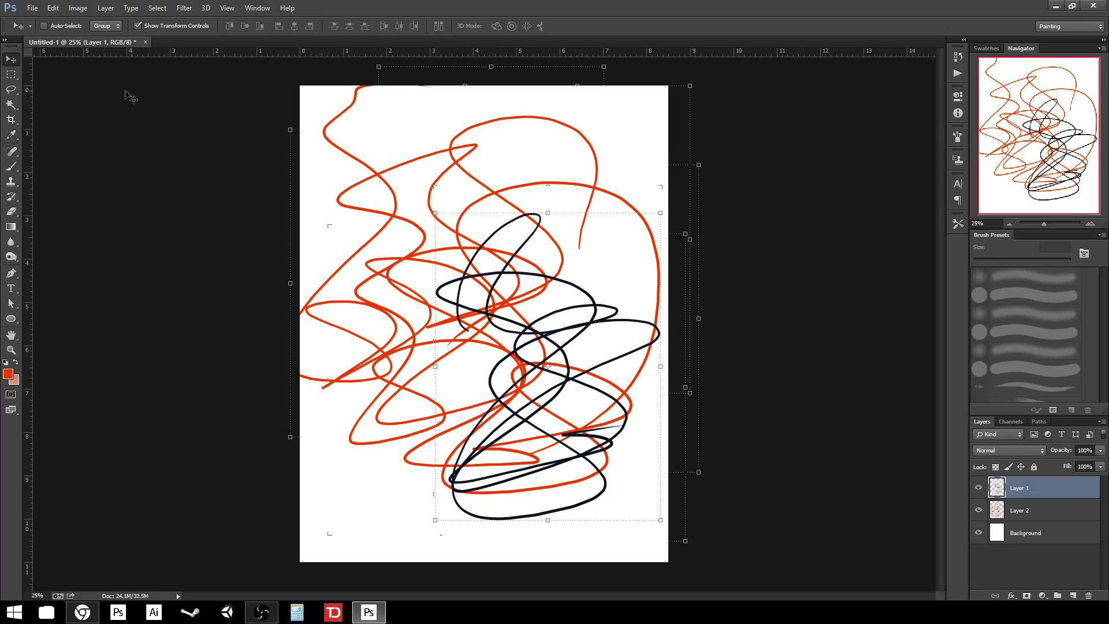
{"action": "left_click", "coordinate": [1059, 516]}
{"action": "left_click", "coordinate": [1056, 491]}
{"action": "left_click", "coordinate": [1034, 532]}
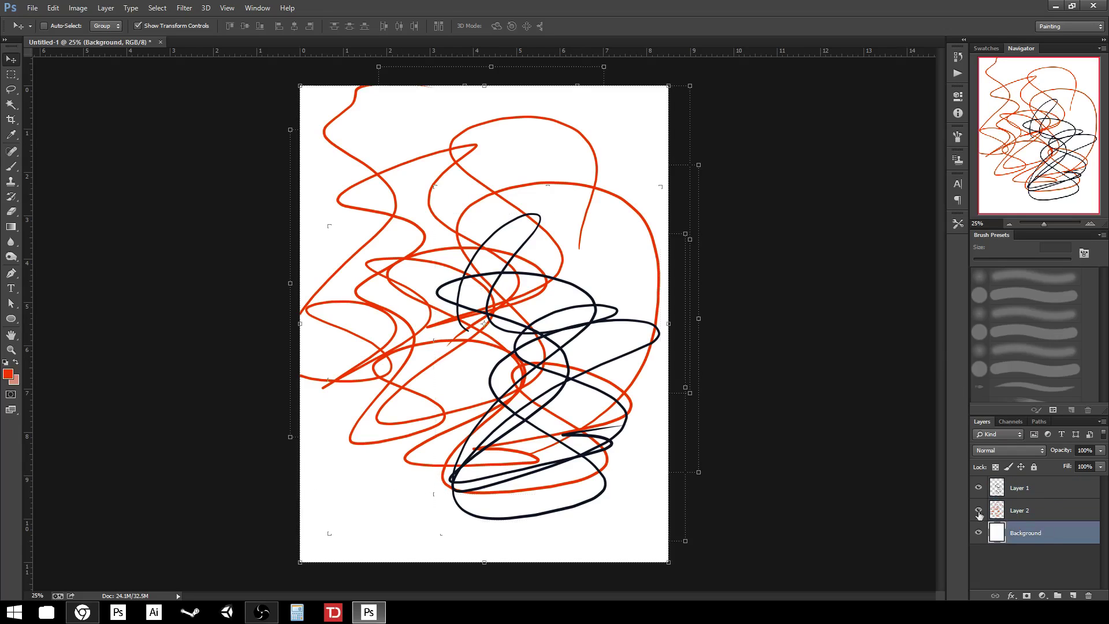
Step: Erase thin freehand streaks across the dark scribble on Layer 1 with the 9 px Eraser, then return to the Move tool
{"action": "left_click", "coordinate": [1013, 488]}
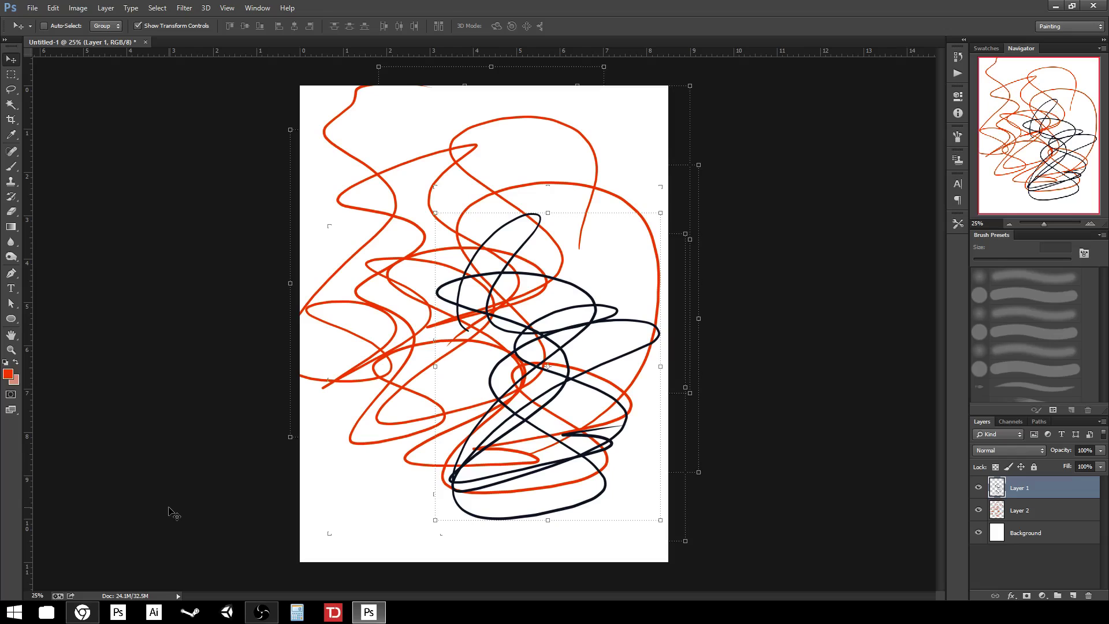
{"action": "left_click", "coordinate": [11, 211]}
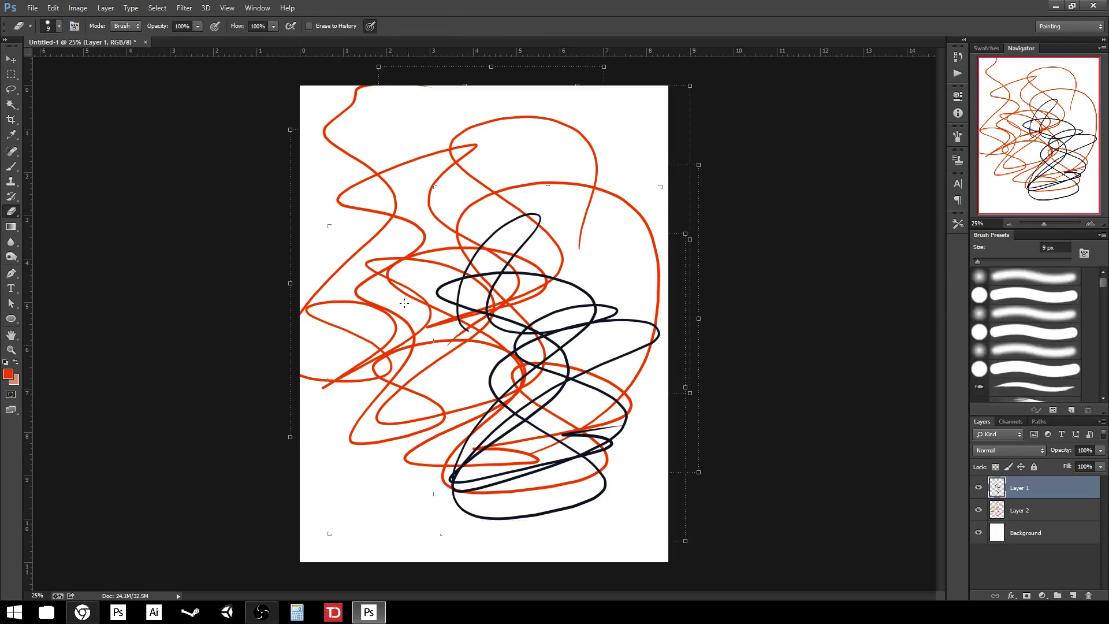
{"action": "mouse_move", "coordinate": [456, 306]}
{"action": "left_mouse_down"}
{"action": "mouse_move", "coordinate": [636, 346]}
{"action": "mouse_move", "coordinate": [467, 365]}
{"action": "left_mouse_up"}
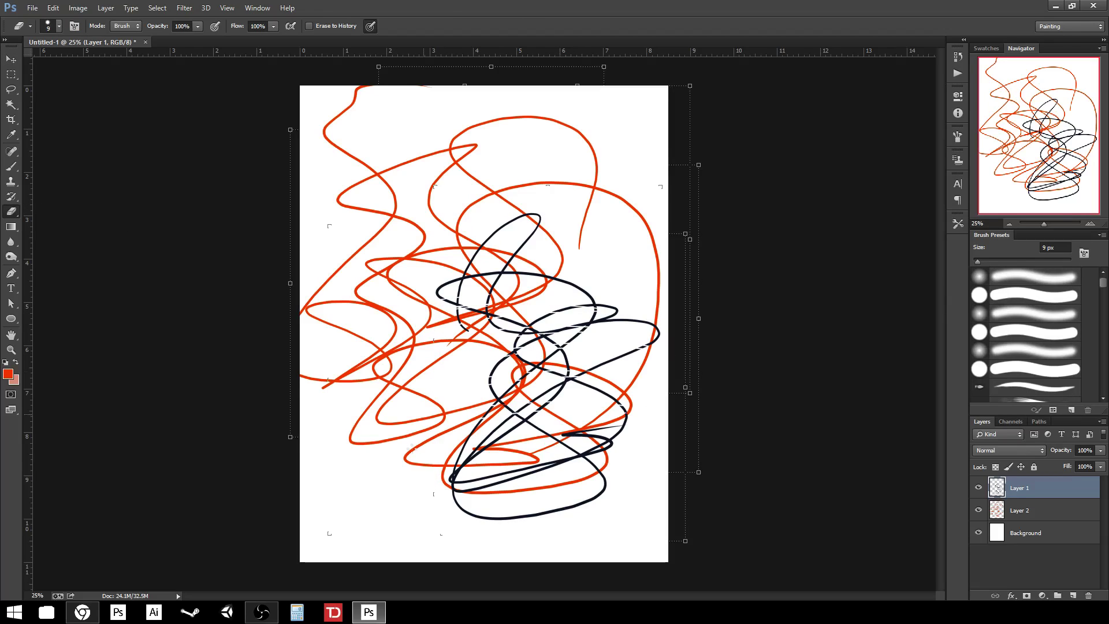
{"action": "mouse_move", "coordinate": [601, 434]}
{"action": "left_mouse_down"}
{"action": "mouse_move", "coordinate": [584, 454]}
{"action": "mouse_move", "coordinate": [484, 487]}
{"action": "mouse_move", "coordinate": [570, 507]}
{"action": "left_mouse_up"}
{"action": "mouse_move", "coordinate": [542, 274]}
{"action": "left_mouse_down"}
{"action": "mouse_move", "coordinate": [480, 267]}
{"action": "mouse_move", "coordinate": [535, 213]}
{"action": "left_mouse_up"}
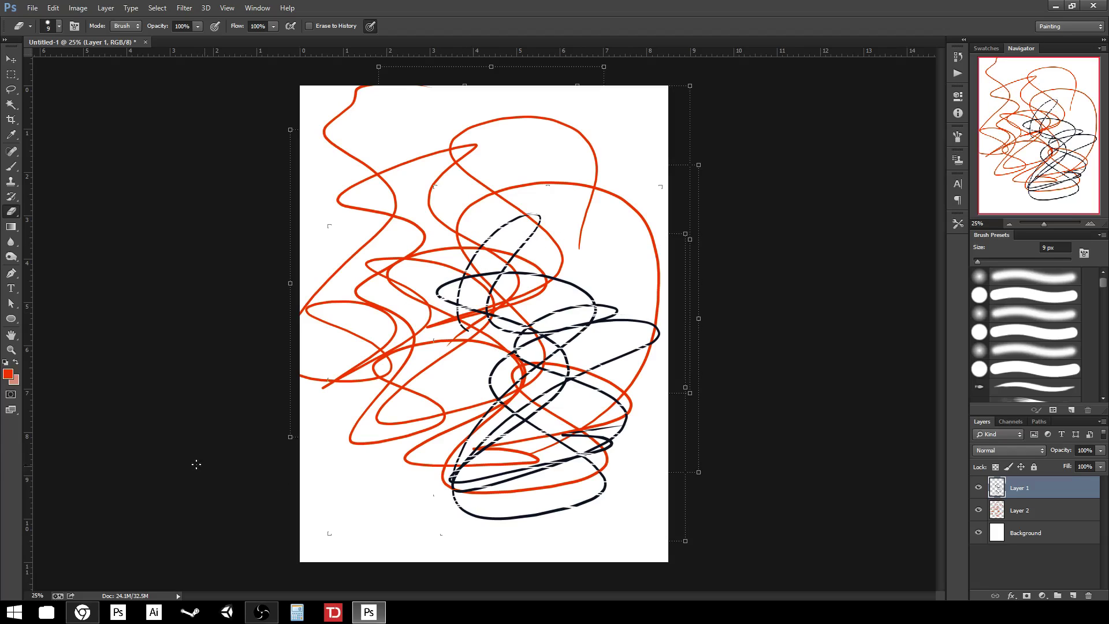
{"action": "left_click", "coordinate": [10, 59]}
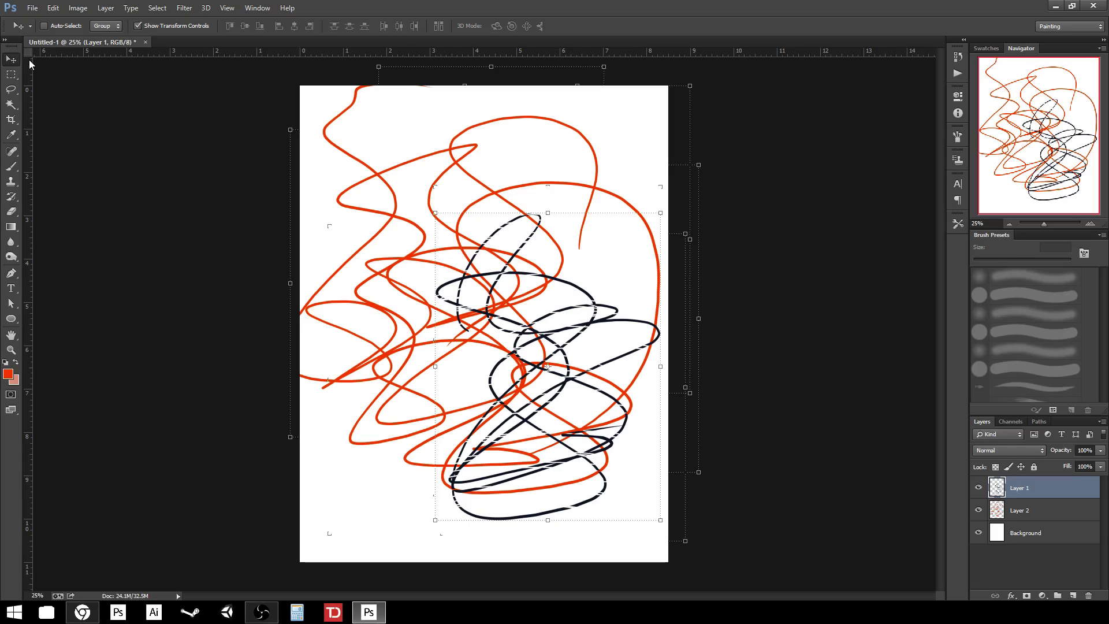